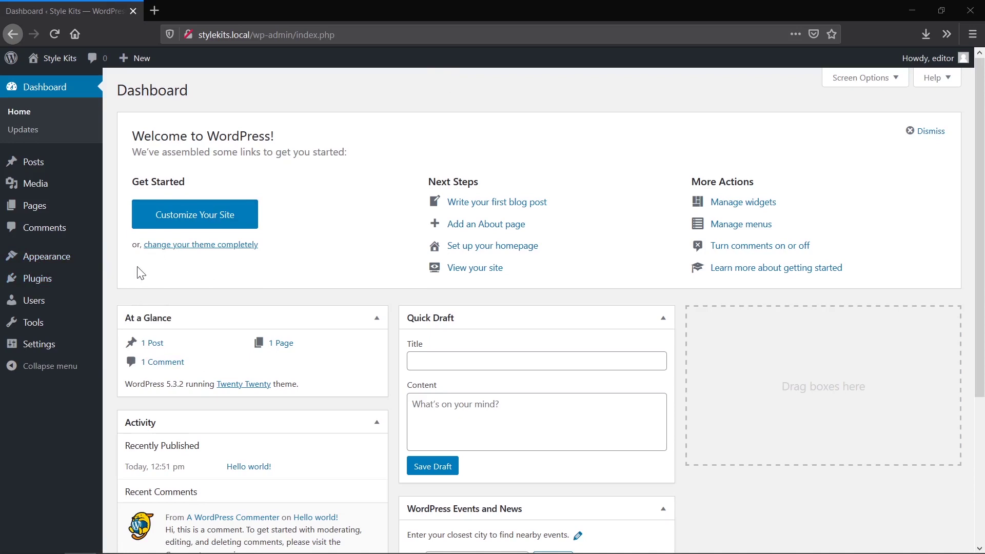
# Step: Activate Elementor, then Style Kits for Elementor, and dismiss the activation and review notices
pyautogui.click(81, 280)
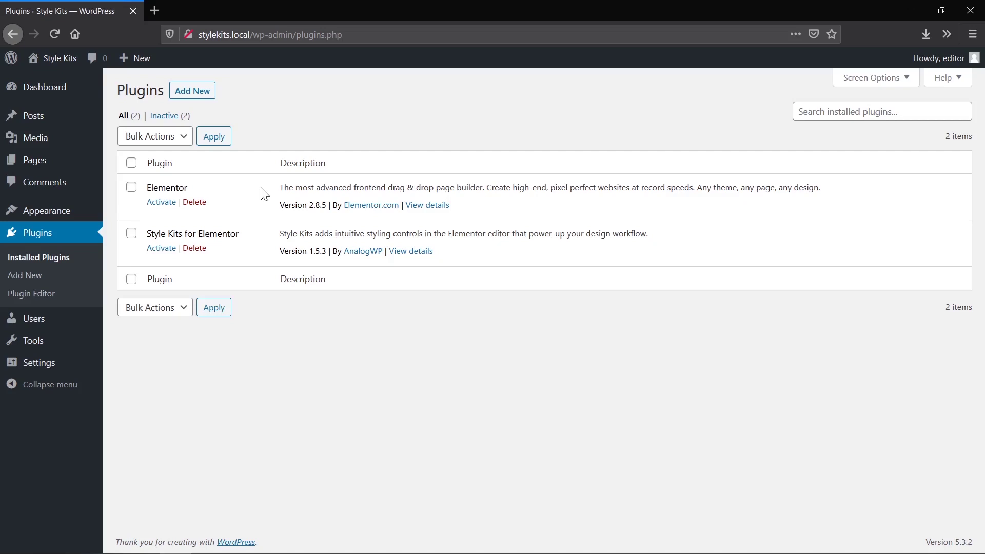
pyautogui.click(163, 202)
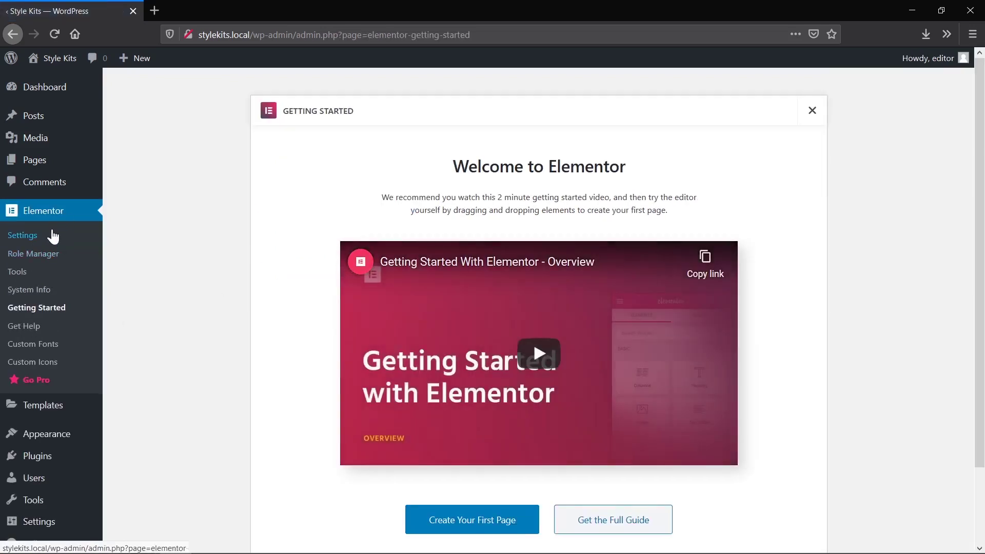
pyautogui.click(50, 459)
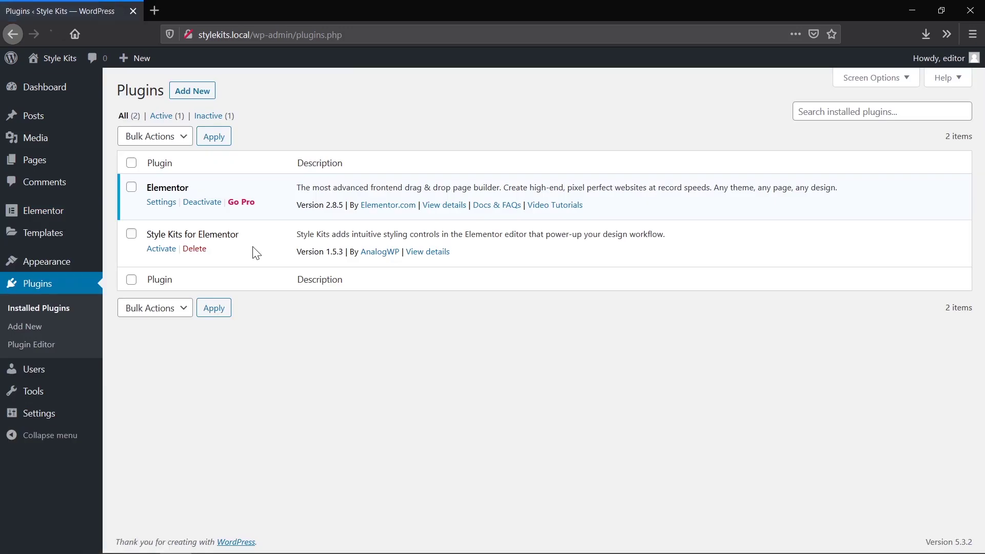
pyautogui.click(160, 249)
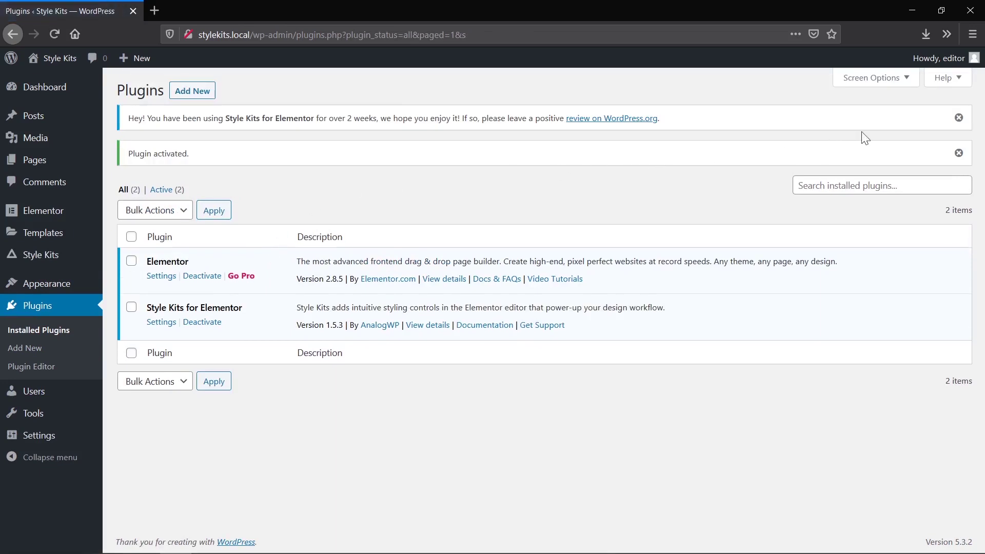
pyautogui.click(957, 154)
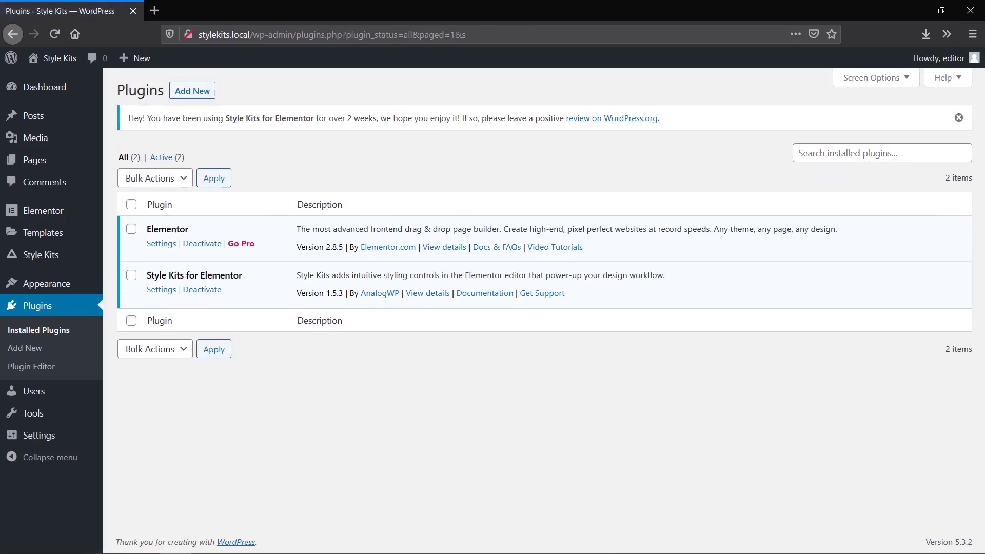
pyautogui.click(959, 119)
pyautogui.moveTo(40, 255)
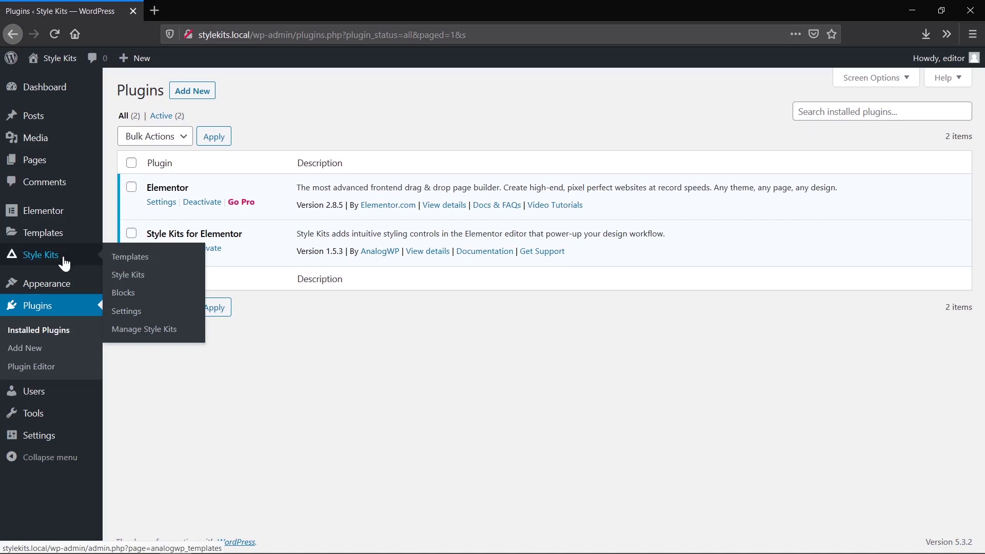
# Step: Browse the Style Kits Templates, Style Kits and Blocks tabs, then open Style Kits Settings
pyautogui.click(73, 264)
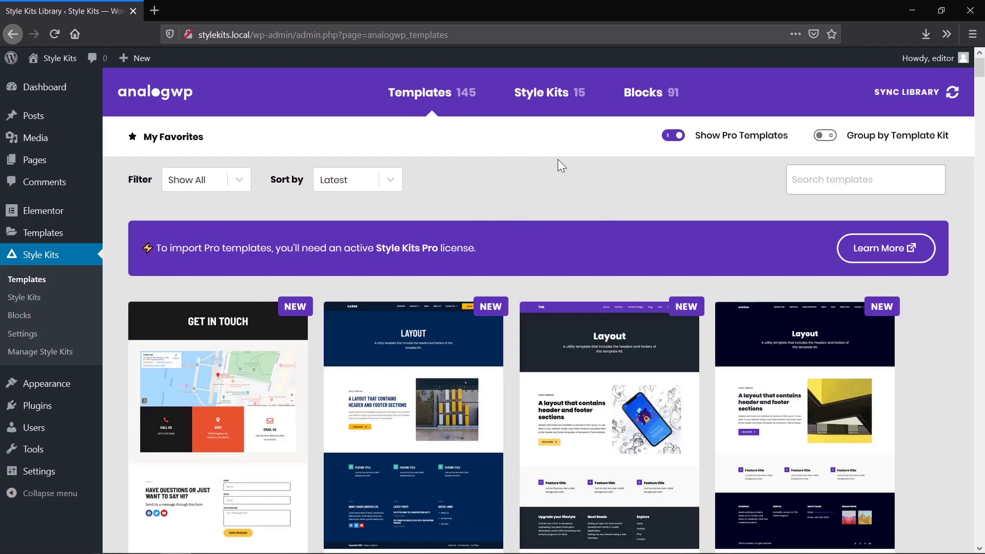
pyautogui.click(552, 97)
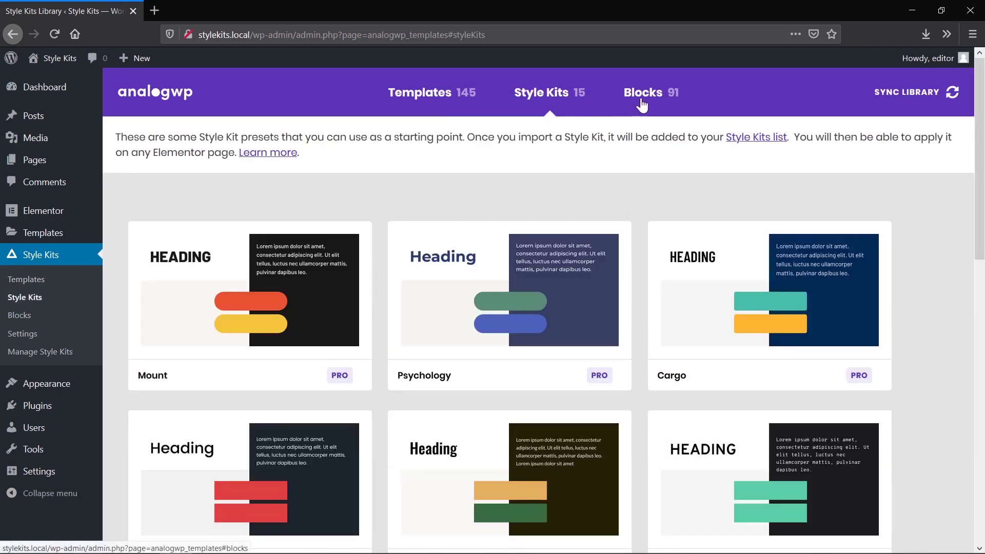
pyautogui.click(644, 100)
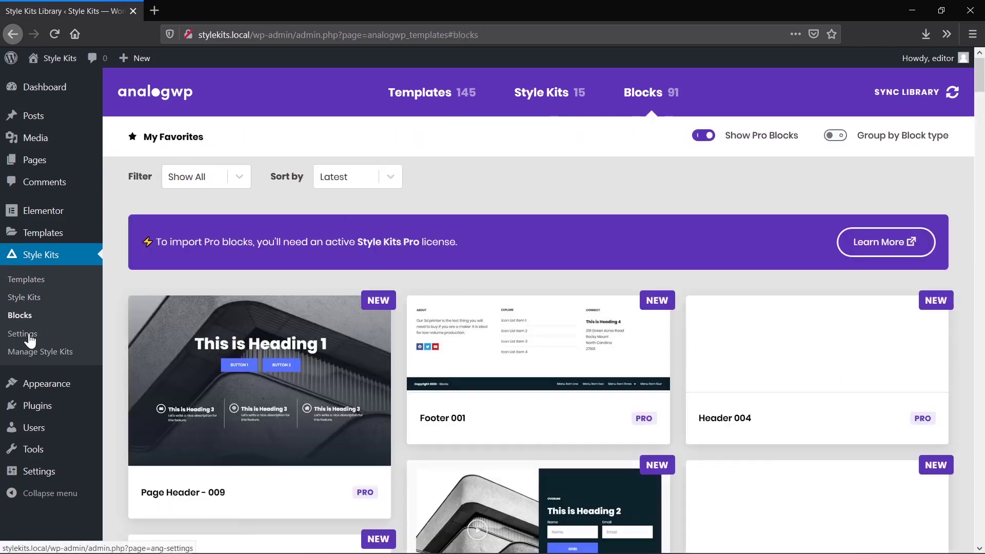
pyautogui.click(22, 337)
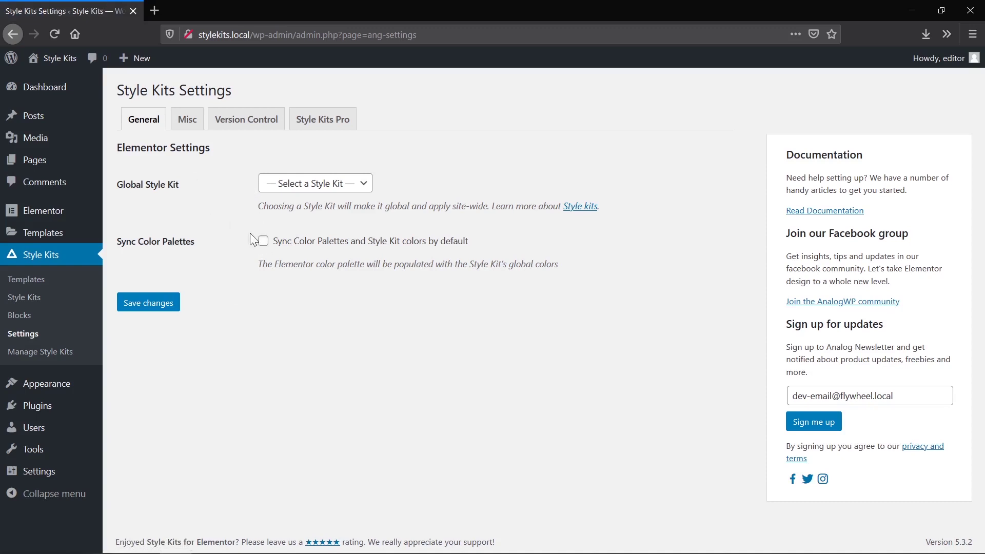
# Step: Review the Misc and Version Control Style Kits settings, then go back to Plugins
pyautogui.click(181, 132)
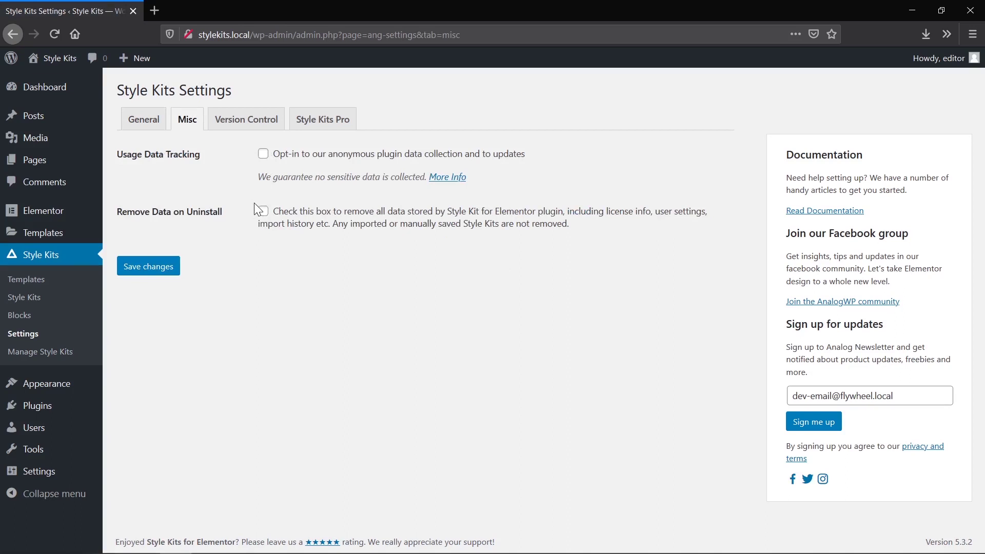
pyautogui.click(268, 129)
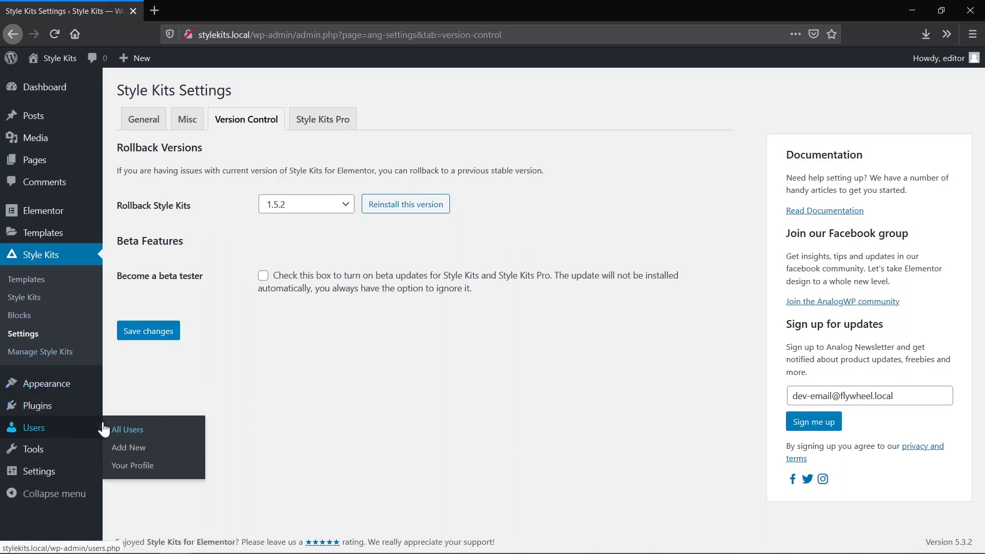
pyautogui.click(74, 404)
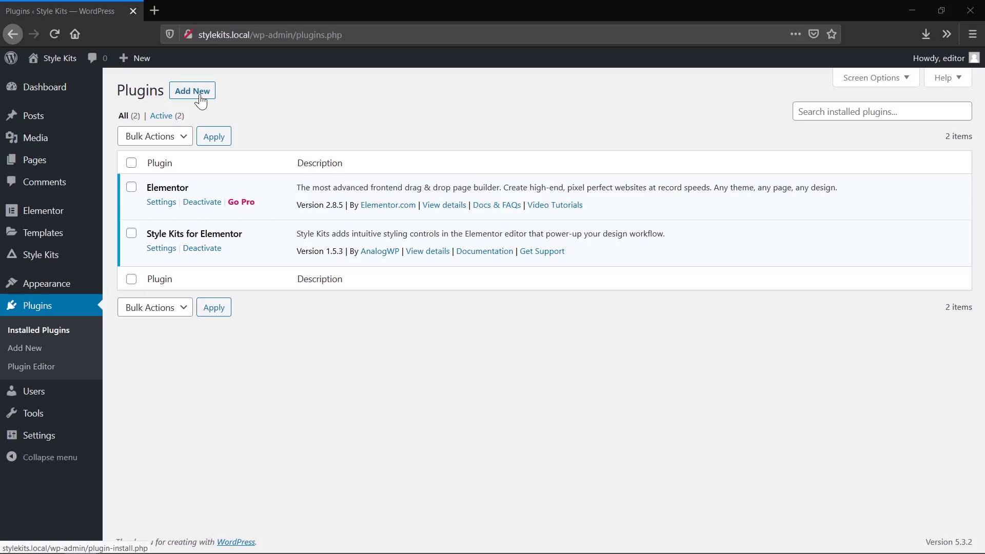
# Step: Open a new Firefox tab and go to analogwp.com
pyautogui.click(157, 12)
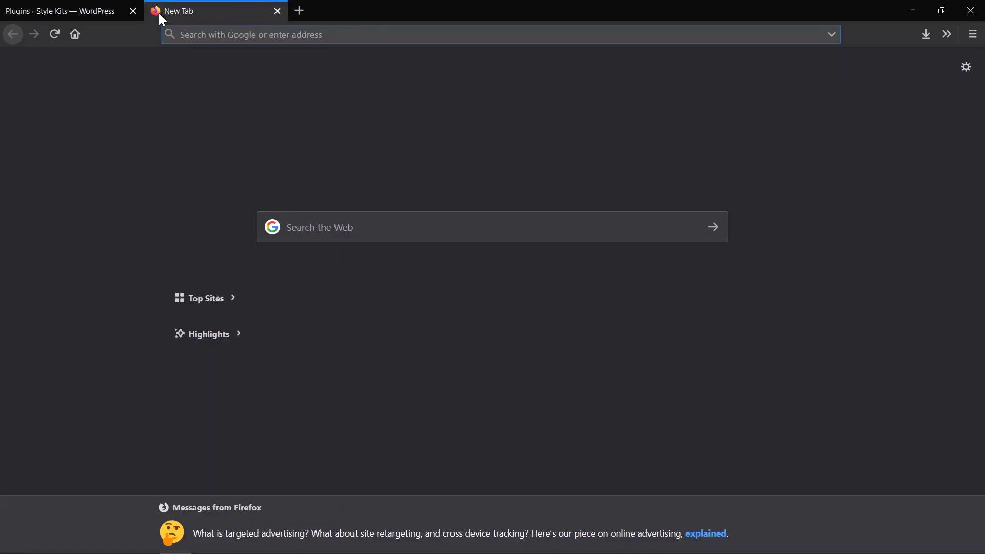
pyautogui.write('analogwp.com/')
pyautogui.press('Return')
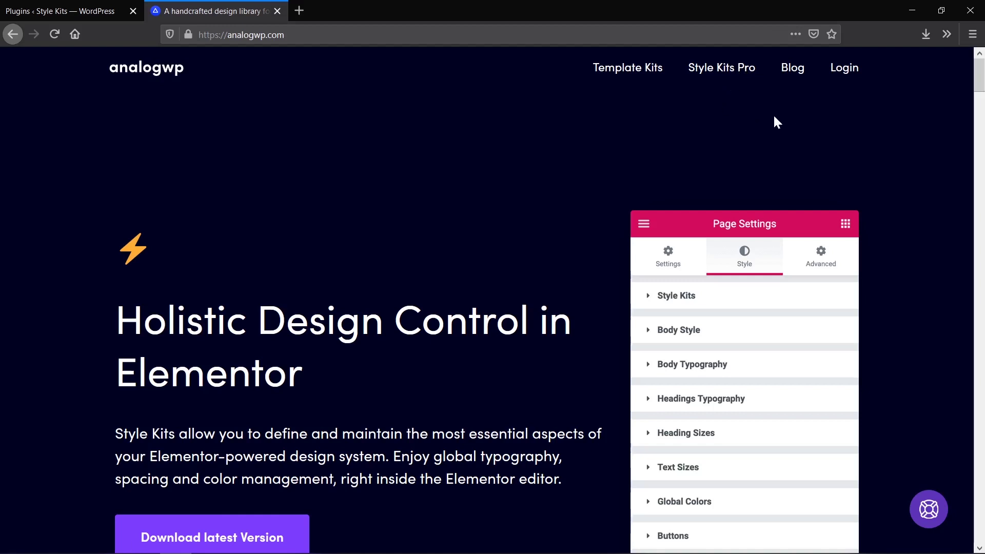
# Step: Log in to the AnalogWP account with the saved username and pasted password
pyautogui.click(847, 77)
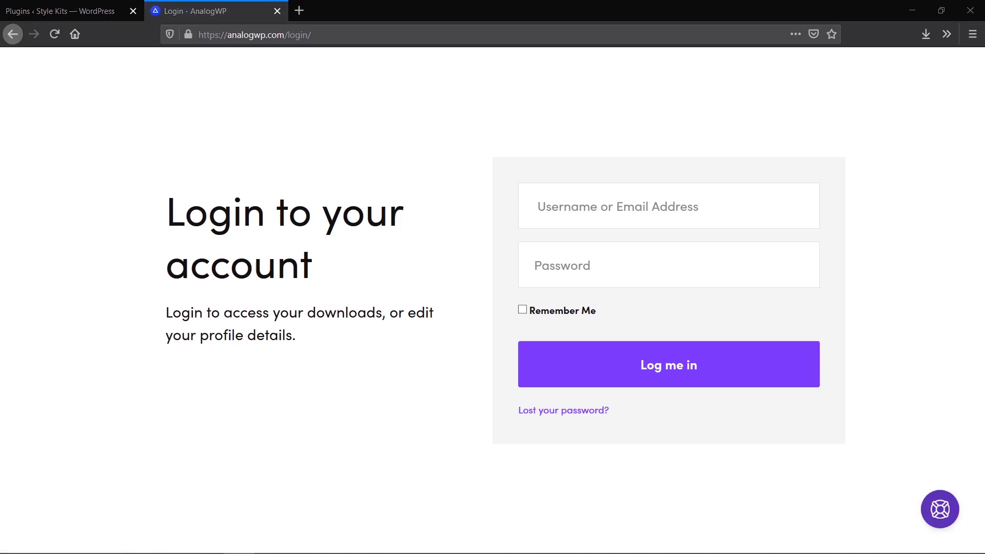
pyautogui.click(531, 216)
pyautogui.write('wpflex')
pyautogui.press('Tab')
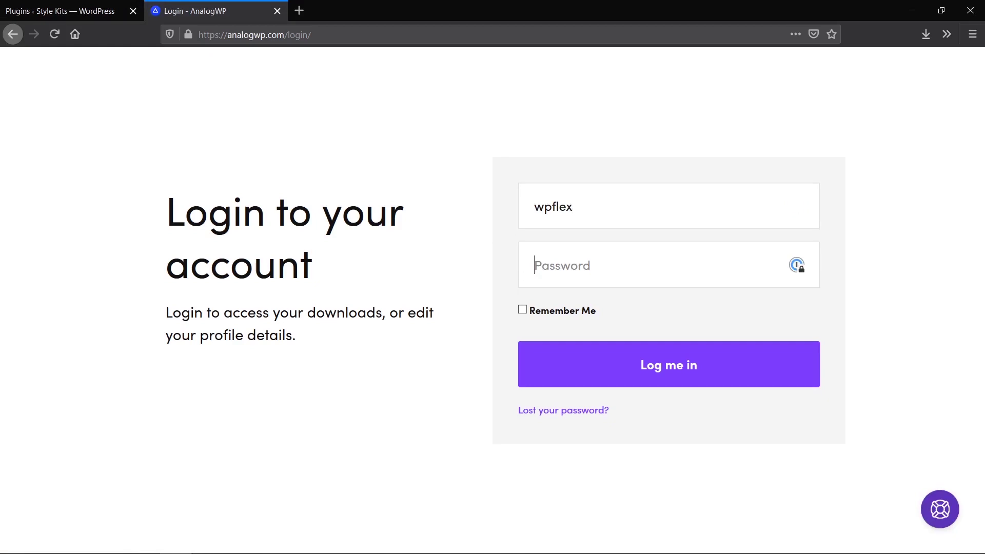
pyautogui.hotkey('ctrl', 'v')
pyautogui.press('Return')
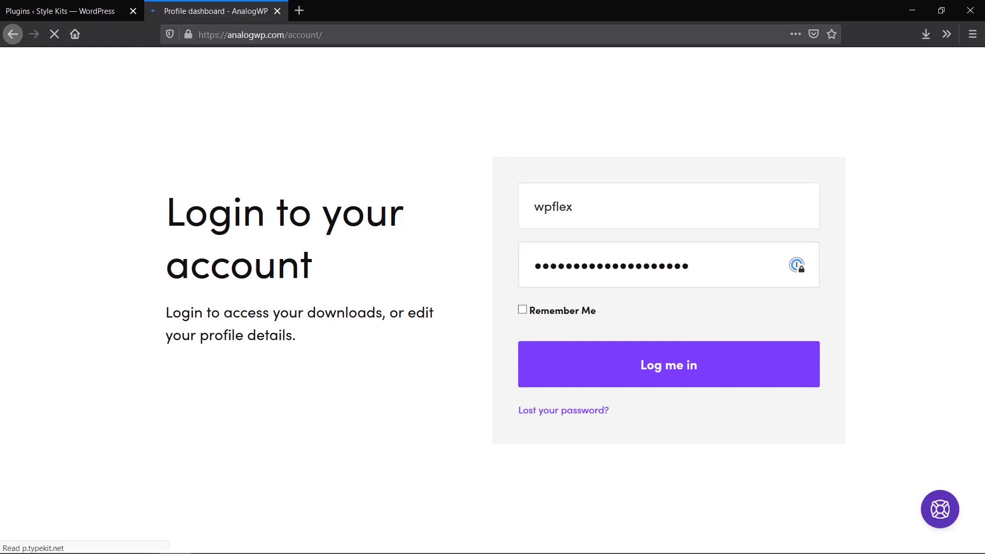
pyautogui.scroll(-5, 400, 235)
pyautogui.scroll(2, 398, 301)
pyautogui.scroll(-4, 391, 334)
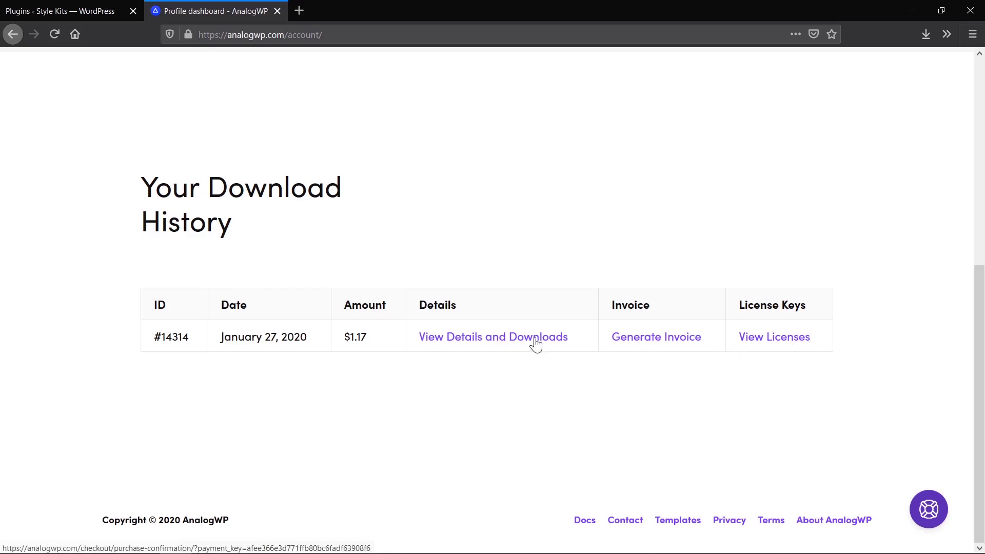
# Step: View the order details, start then cancel the Style Kits Pro 1.0.0 download, and open Account
pyautogui.click(472, 347)
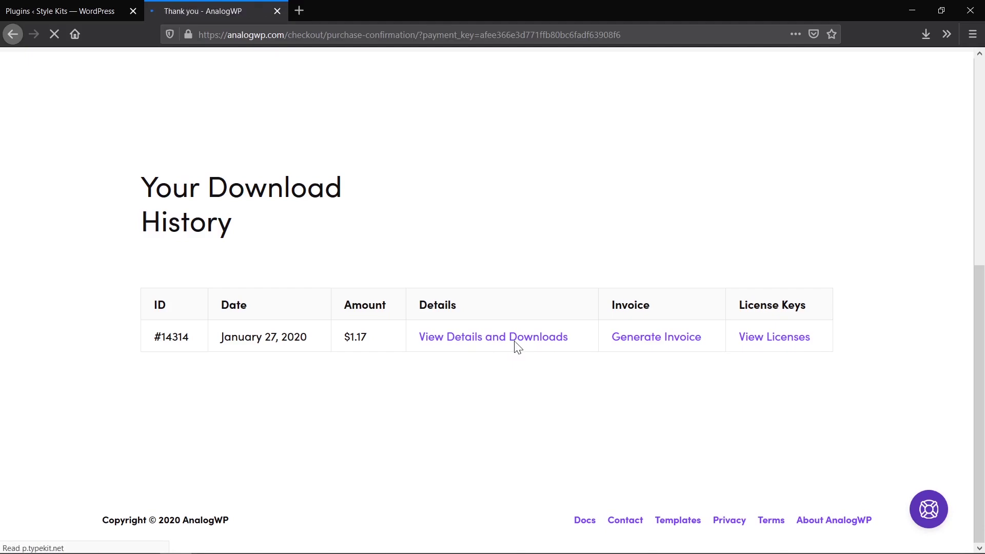
pyautogui.scroll(-5, 518, 338)
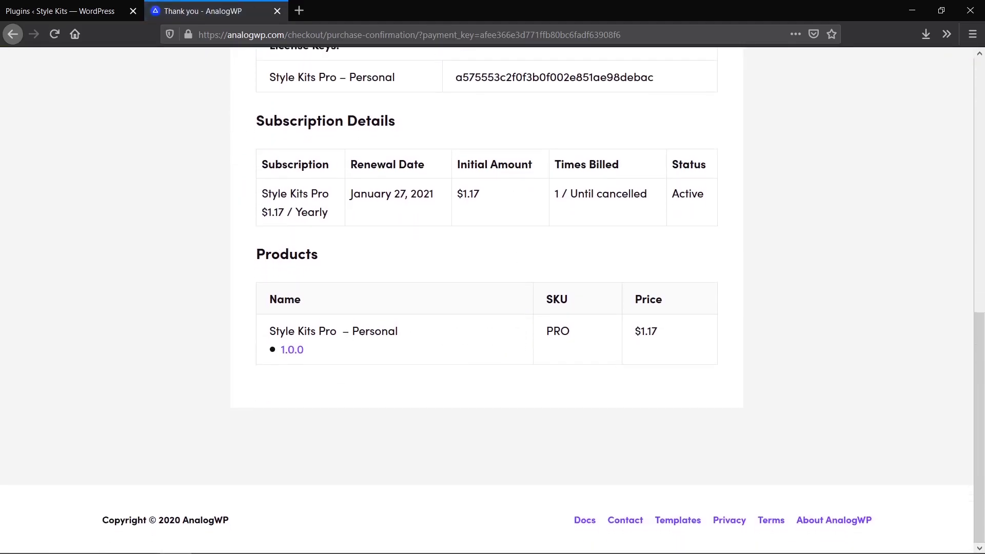
pyautogui.click(293, 350)
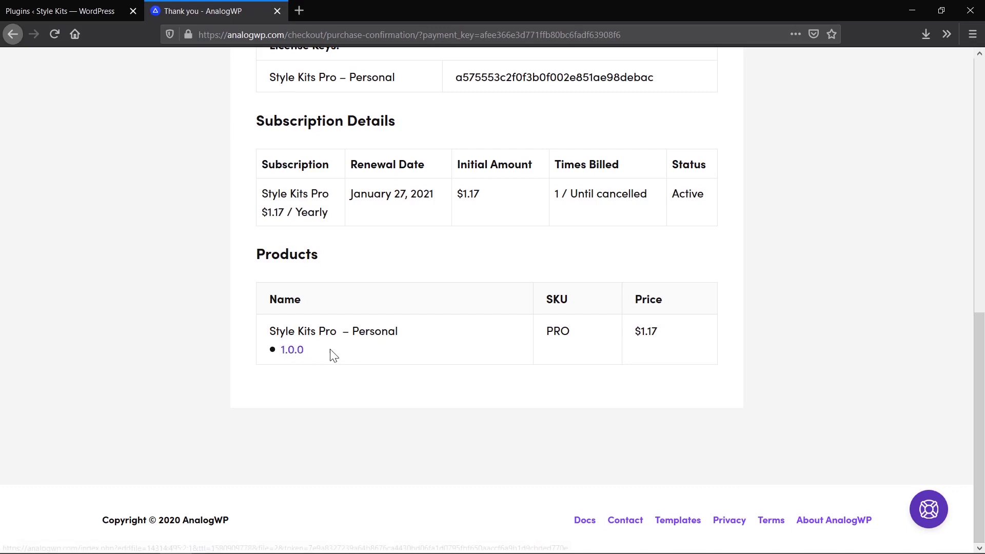
pyautogui.click(296, 354)
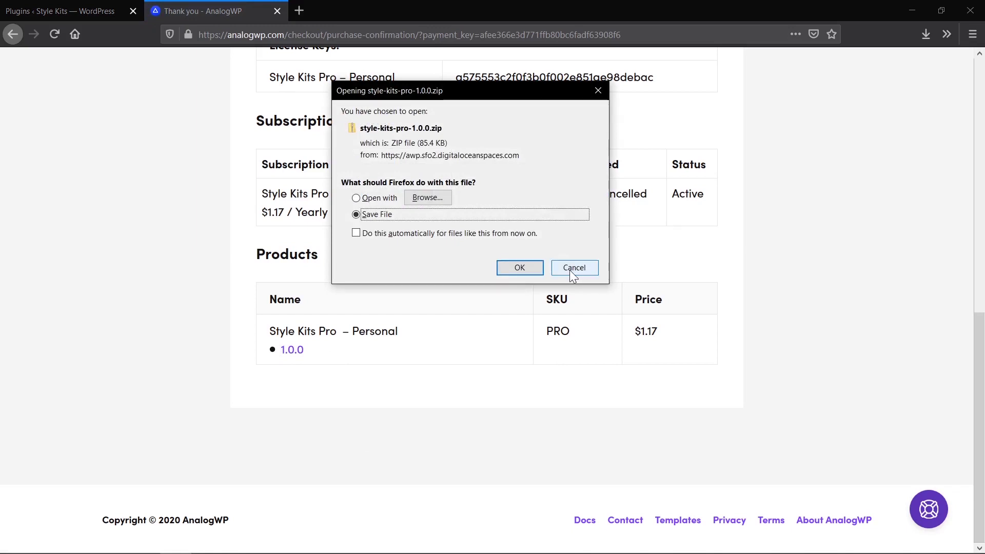
pyautogui.click(573, 272)
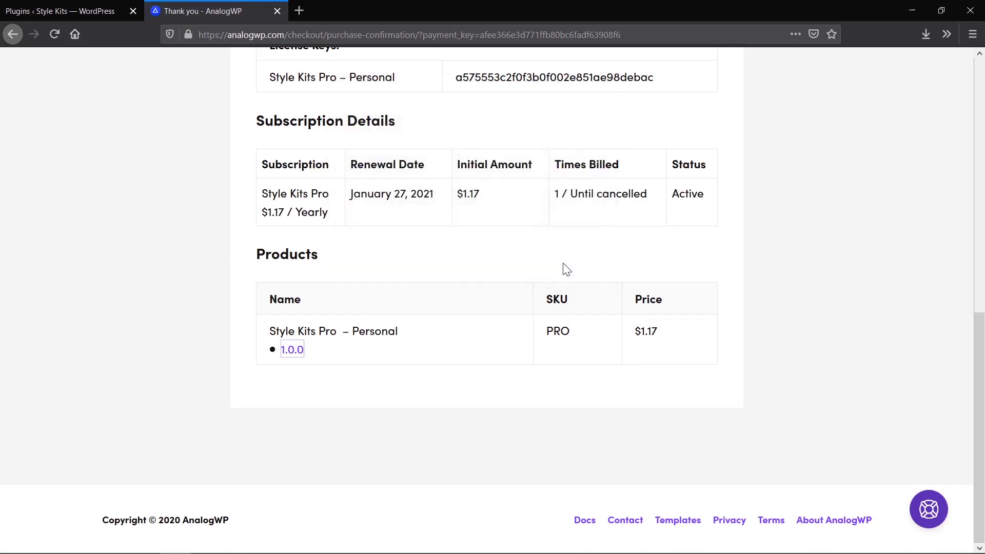
pyautogui.scroll(3, 567, 270)
pyautogui.scroll(3, 563, 269)
pyautogui.scroll(3, 601, 267)
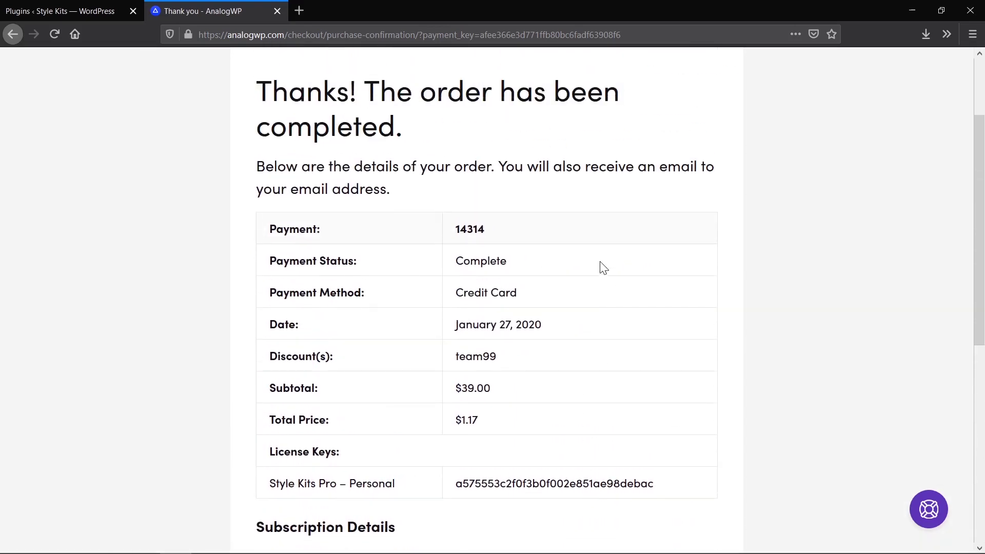
pyautogui.scroll(-3, 603, 267)
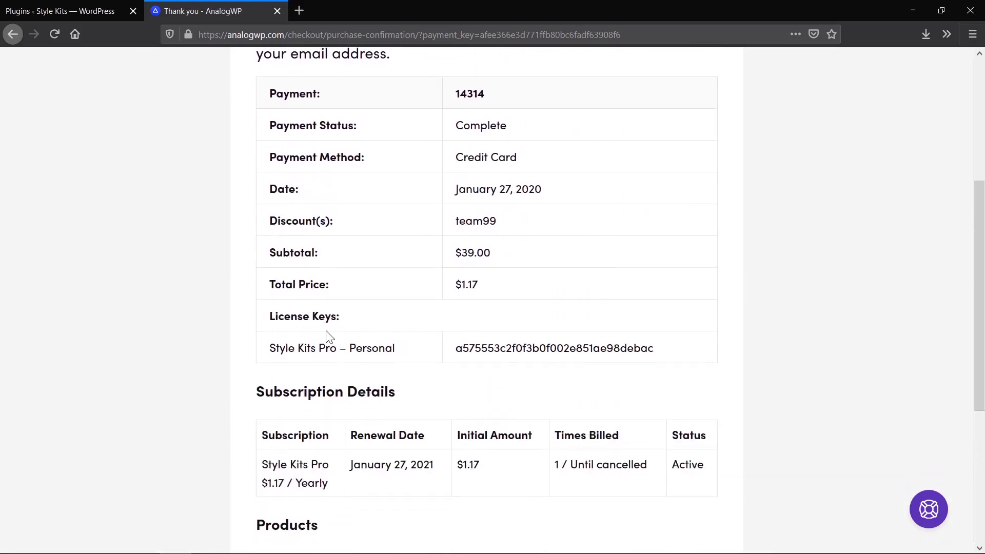
pyautogui.scroll(3, 433, 343)
pyautogui.scroll(3, 509, 408)
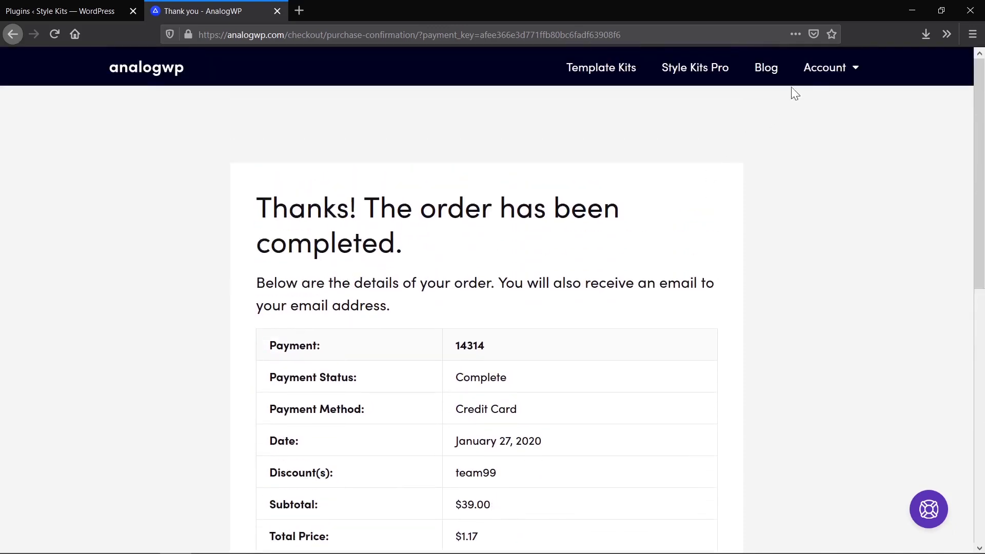
pyautogui.moveTo(829, 68)
pyautogui.click(816, 71)
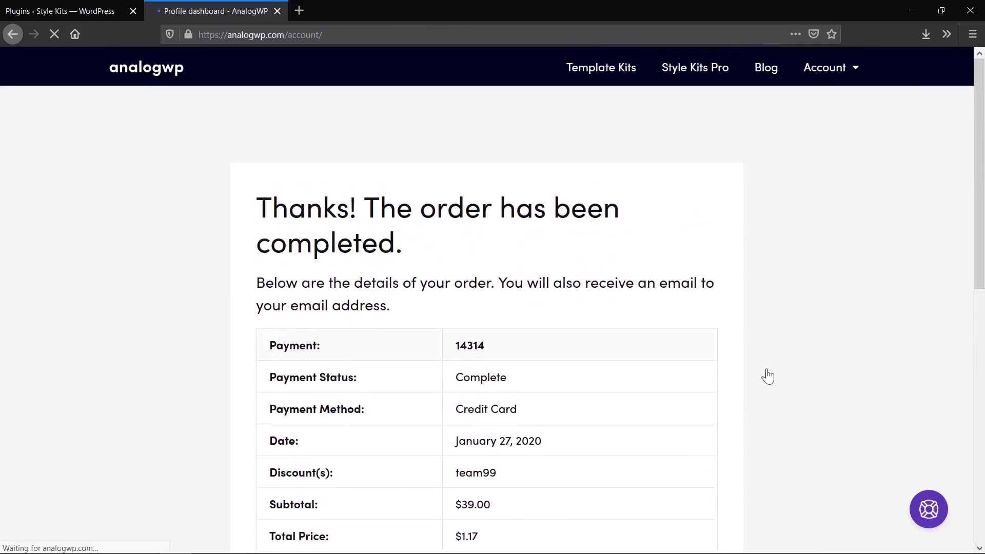
pyautogui.scroll(-3, 757, 374)
pyautogui.scroll(-2, 751, 423)
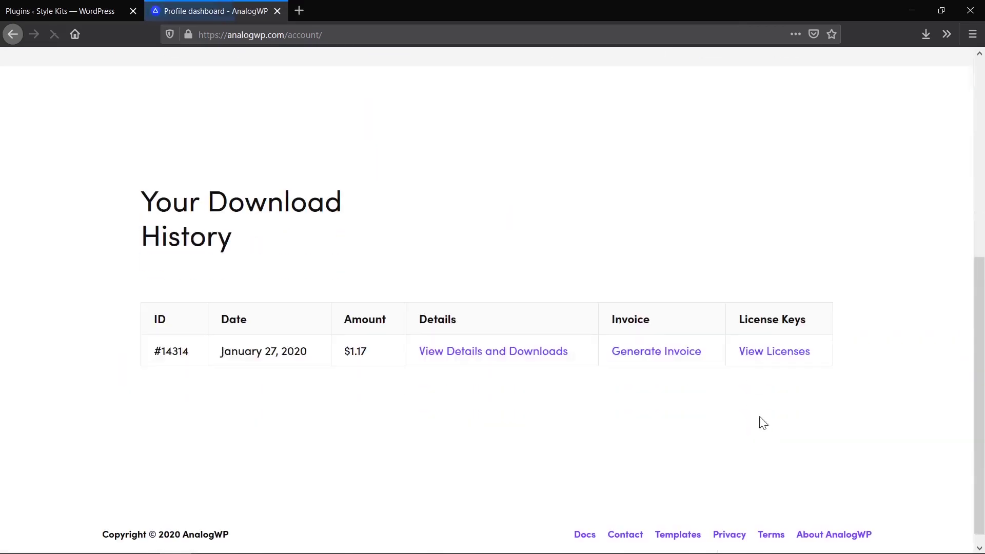
# Step: Open View Licenses, then Manage Sites for the Style Kits Pro license
pyautogui.click(766, 359)
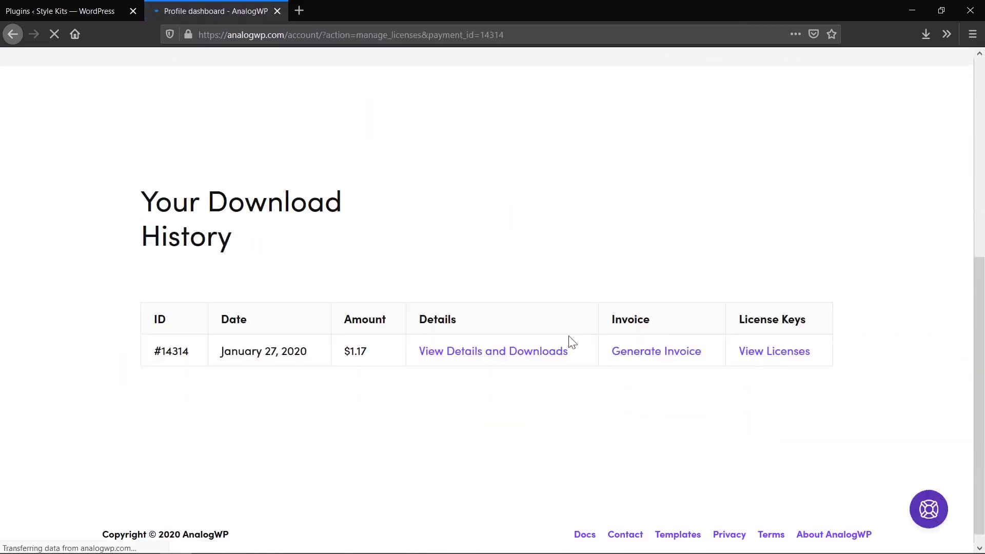
pyautogui.scroll(-3, 574, 338)
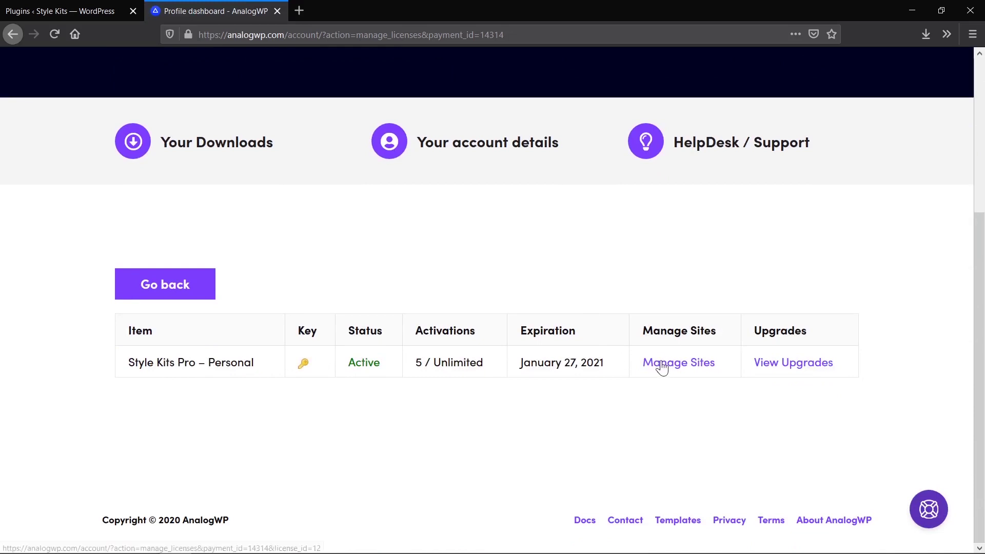
pyautogui.click(679, 368)
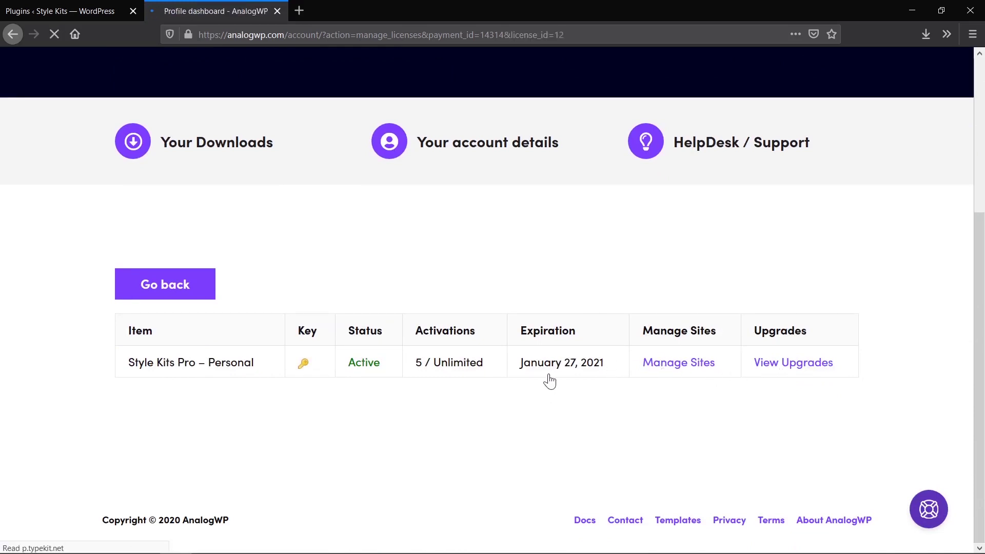
pyautogui.scroll(-3, 545, 377)
pyautogui.scroll(-3, 515, 362)
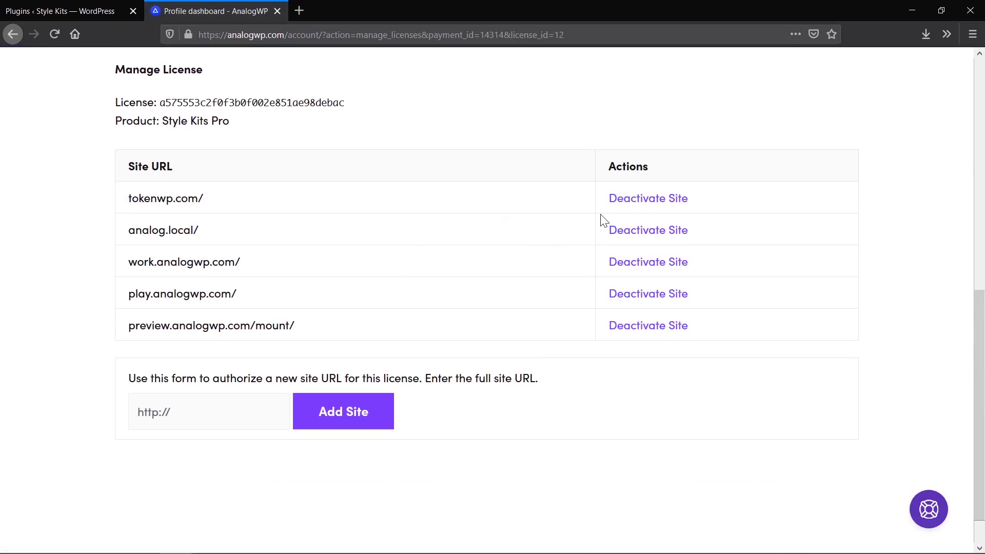
pyautogui.scroll(2, 231, 150)
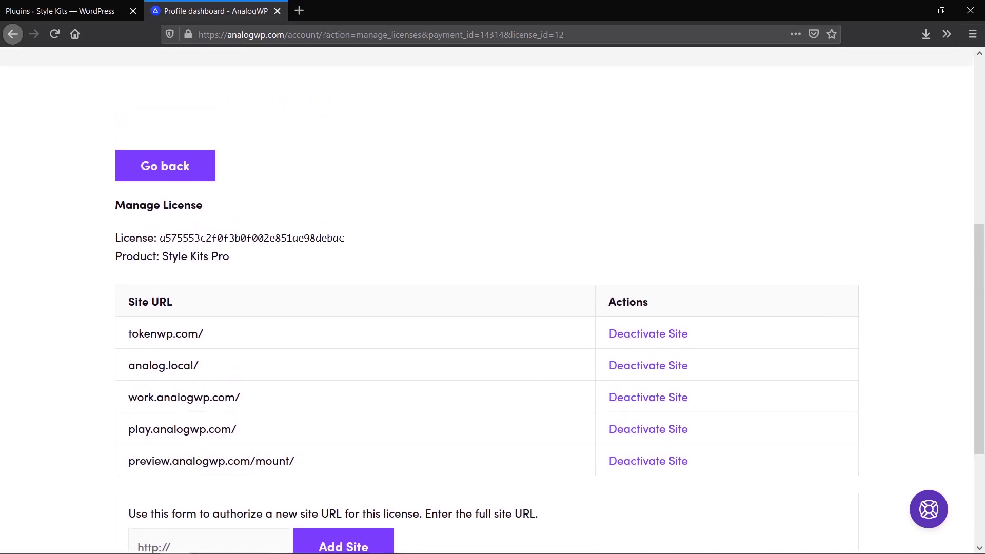
# Step: Back in WordPress, upload style-kits-pro.zip through Add New > Upload Plugin and install it
pyautogui.click(101, 9)
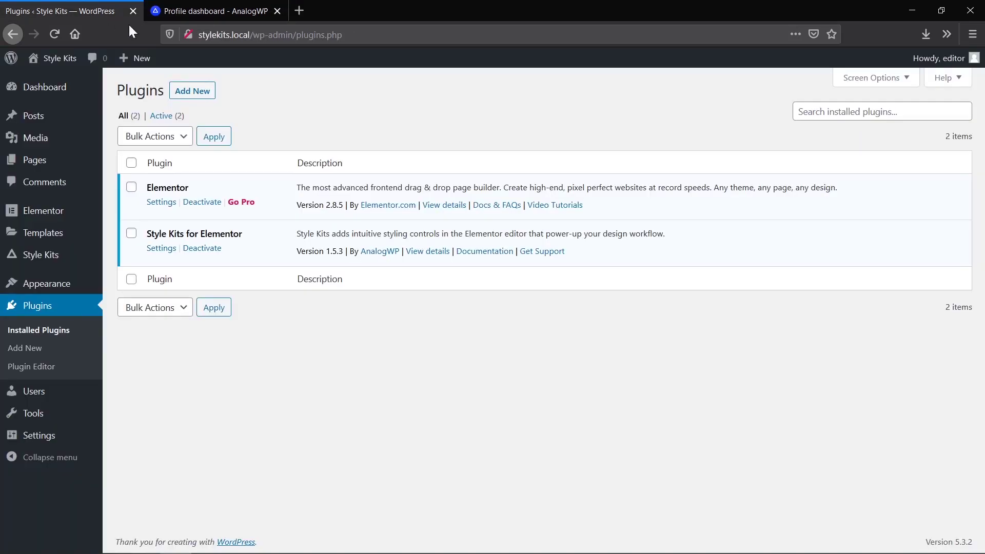
pyautogui.click(198, 94)
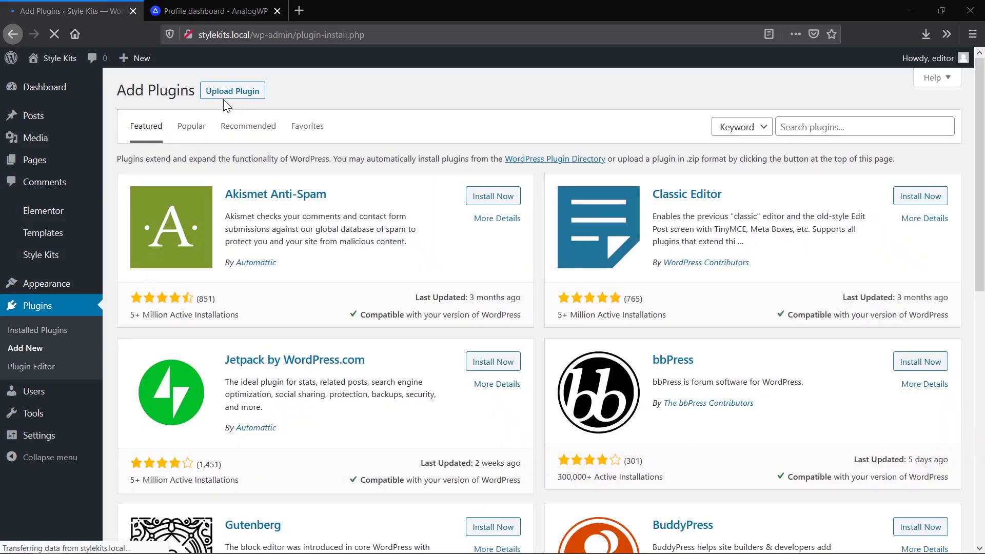
pyautogui.click(226, 93)
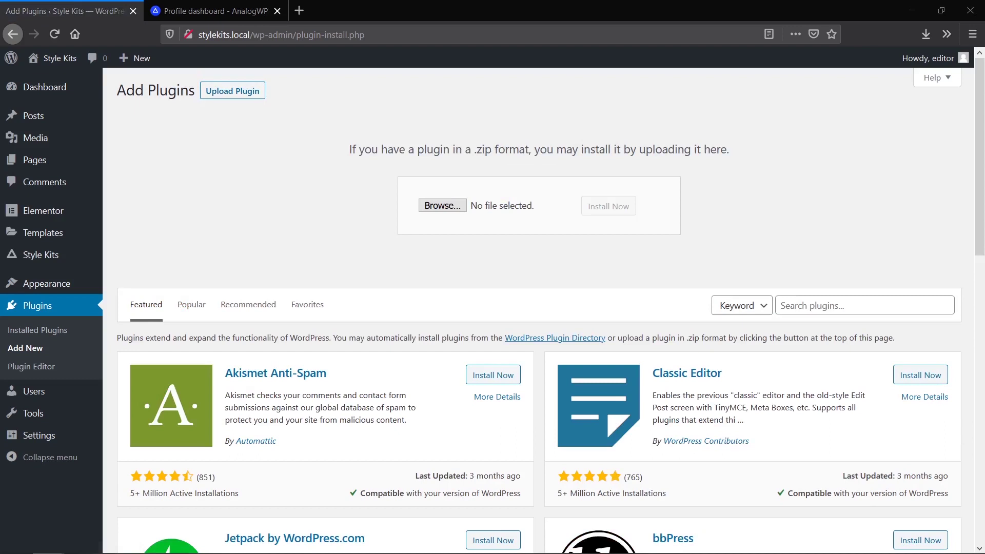
pyautogui.moveTo(281, 176); pyautogui.dragTo(443, 208)
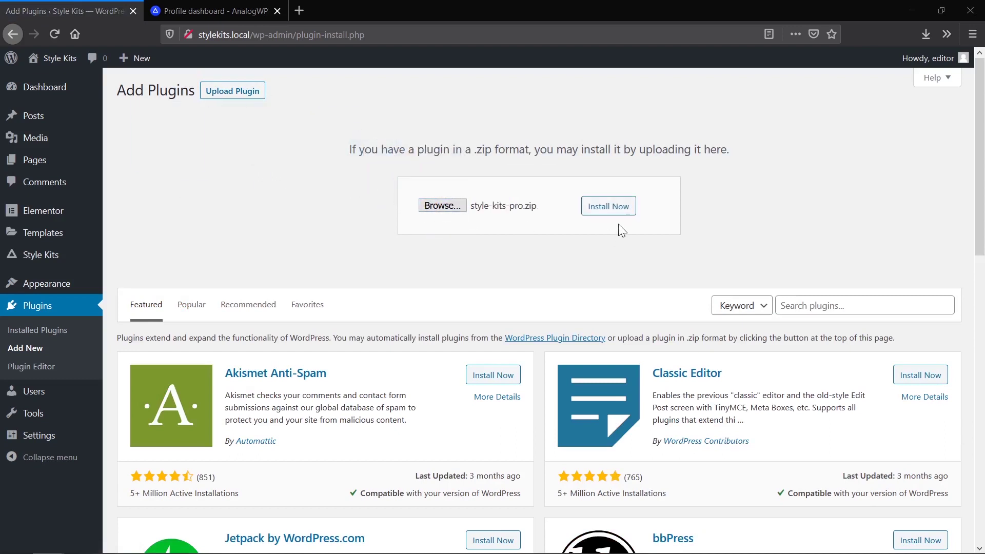
pyautogui.click(610, 207)
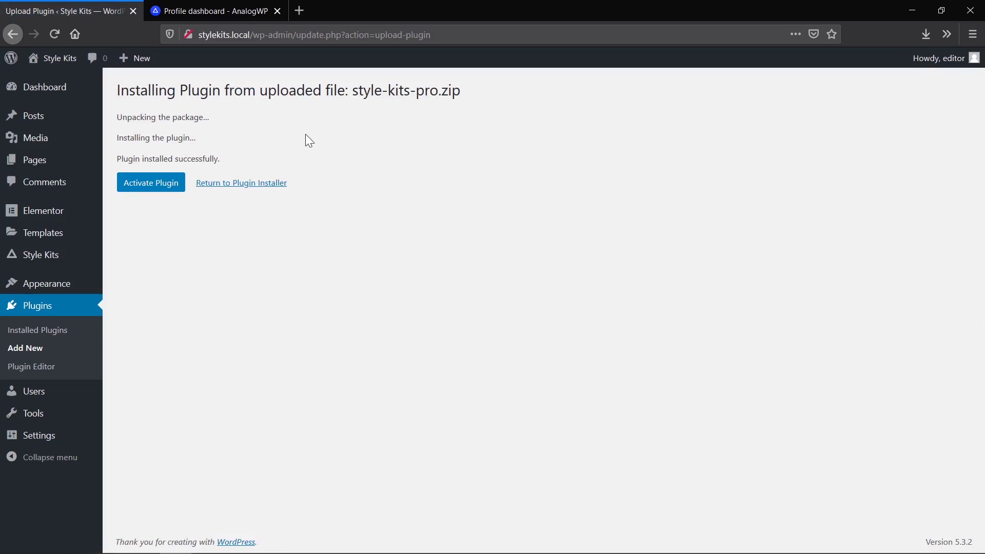
# Step: Activate Style Kits Pro from the installation result page
pyautogui.click(147, 184)
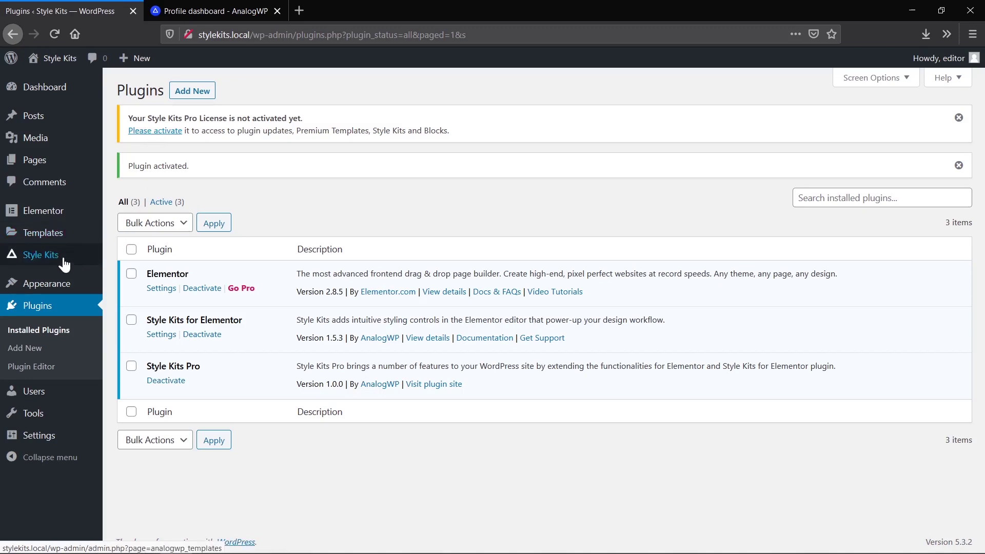
# Step: Open Style Kits settings and step through Extensions, Version Control and User Roles to License
pyautogui.moveTo(41, 255)
pyautogui.click(136, 313)
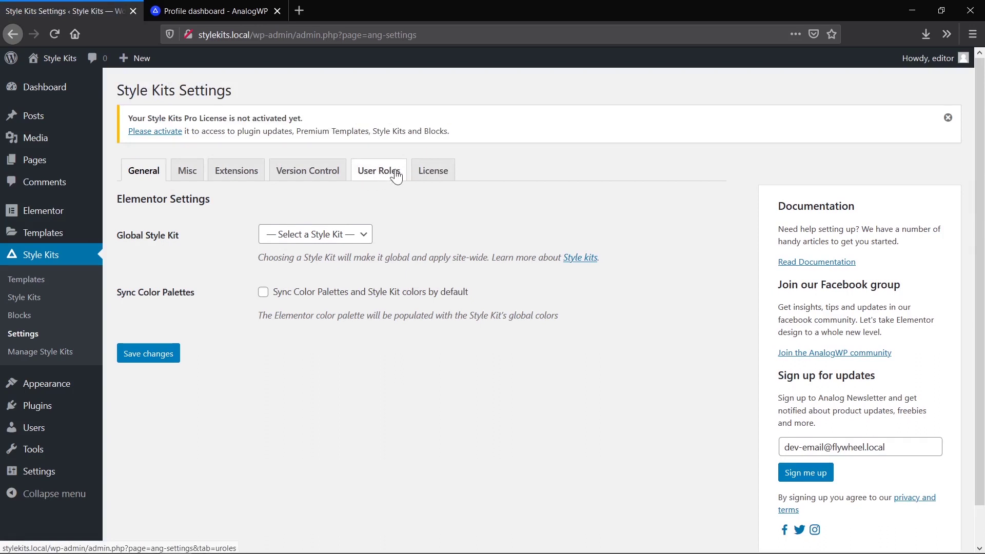
pyautogui.click(246, 173)
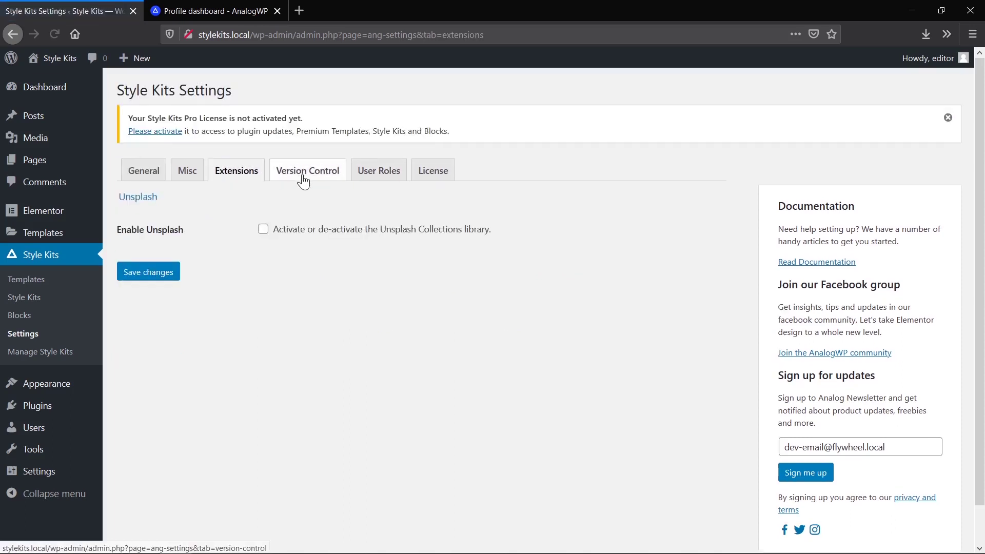
pyautogui.click(331, 178)
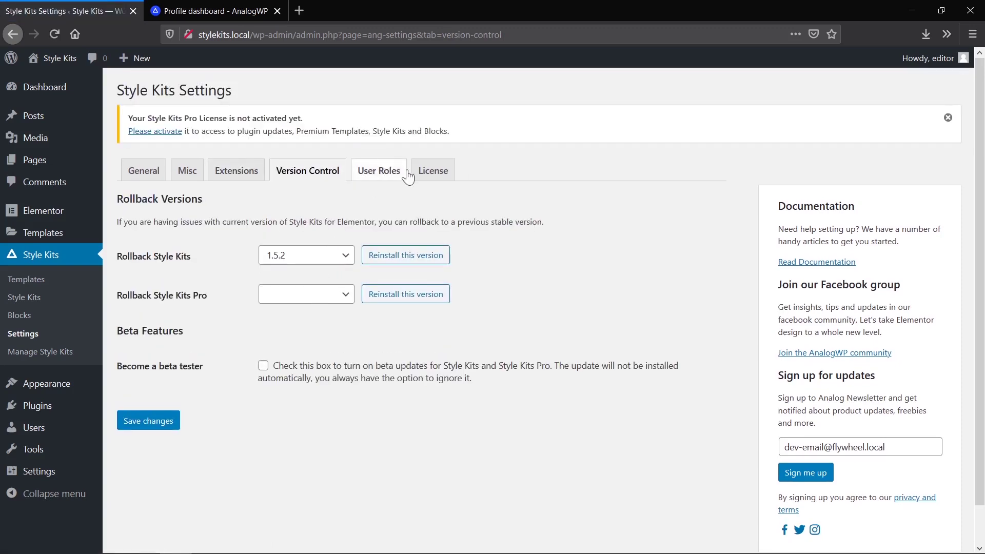
pyautogui.click(395, 178)
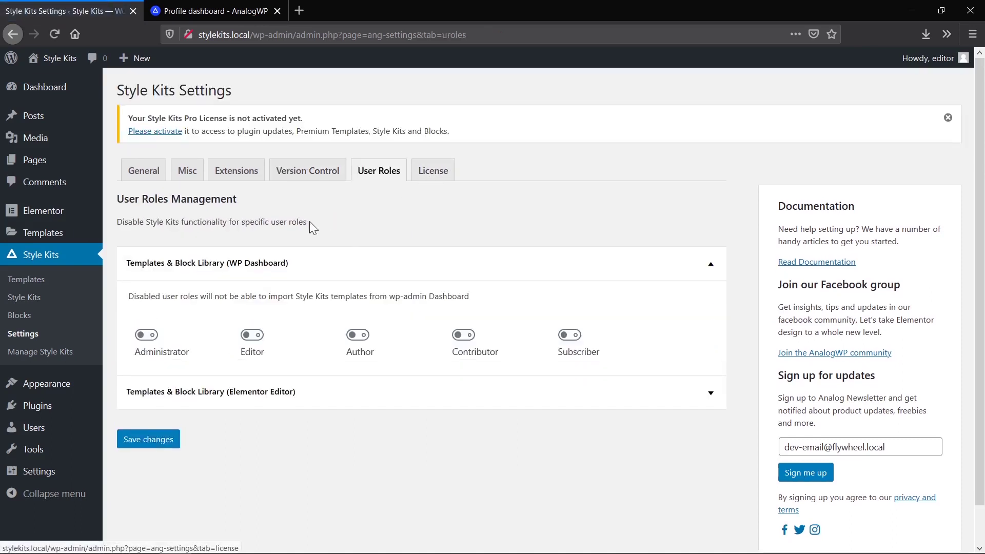
pyautogui.click(421, 183)
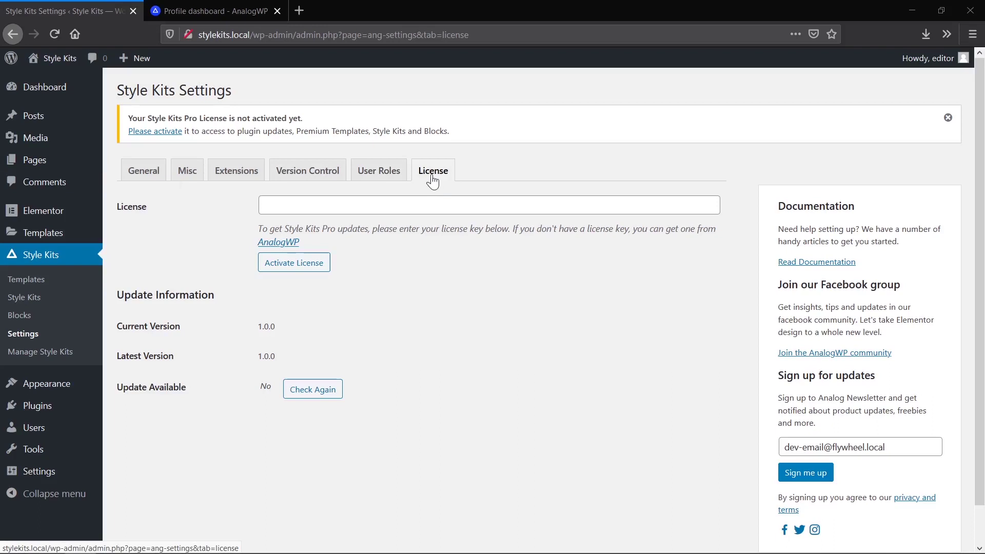
# Step: Copy the Style Kits Pro license key from the AnalogWP account page into the clipboard
pyautogui.click(471, 206)
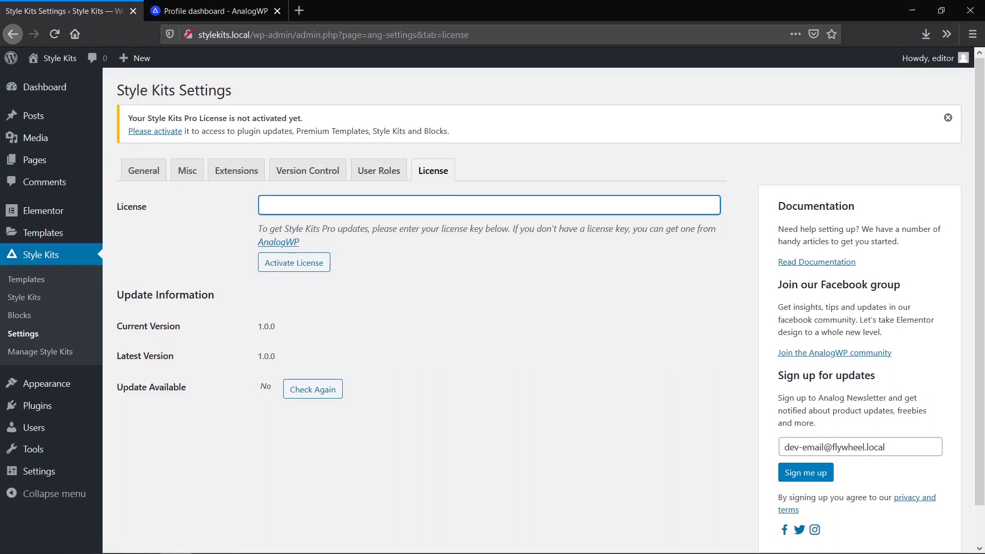
pyautogui.click(235, 4)
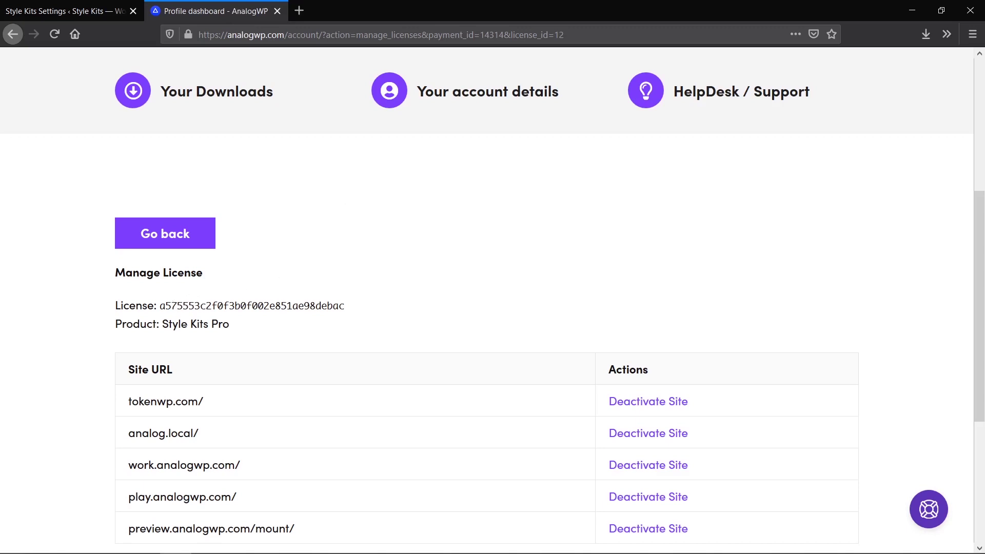
pyautogui.moveTo(159, 306); pyautogui.dragTo(355, 310)
pyautogui.rightClick(315, 312)
pyautogui.click(322, 318)
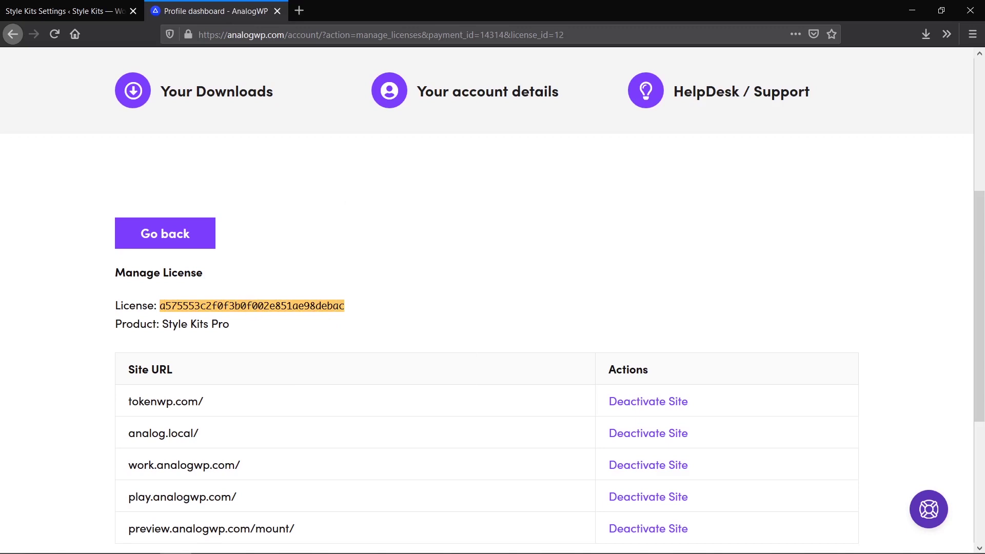
pyautogui.click(79, 10)
# Step: Paste the copied key into the Style Kits License field and submit Activate License
pyautogui.rightClick(353, 207)
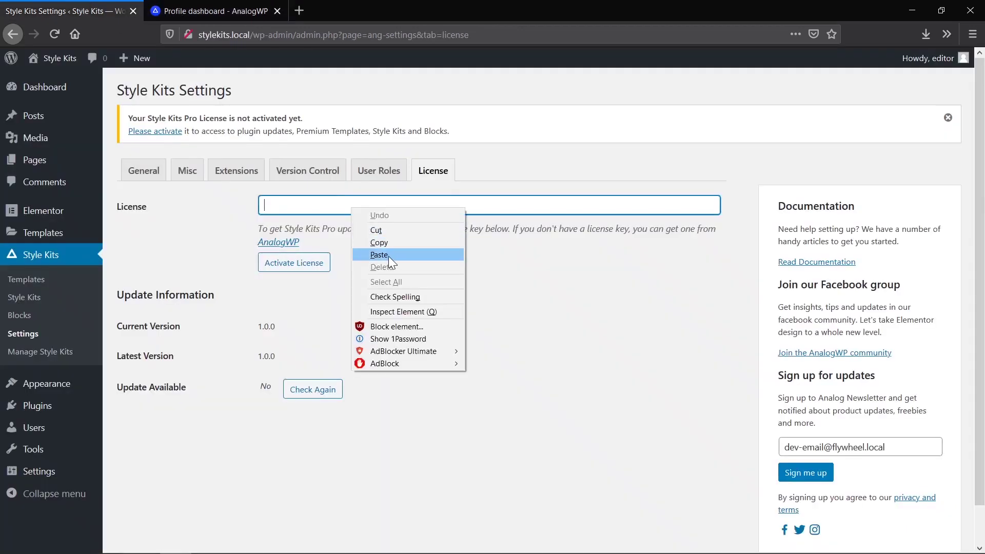
pyautogui.click(389, 256)
pyautogui.click(310, 265)
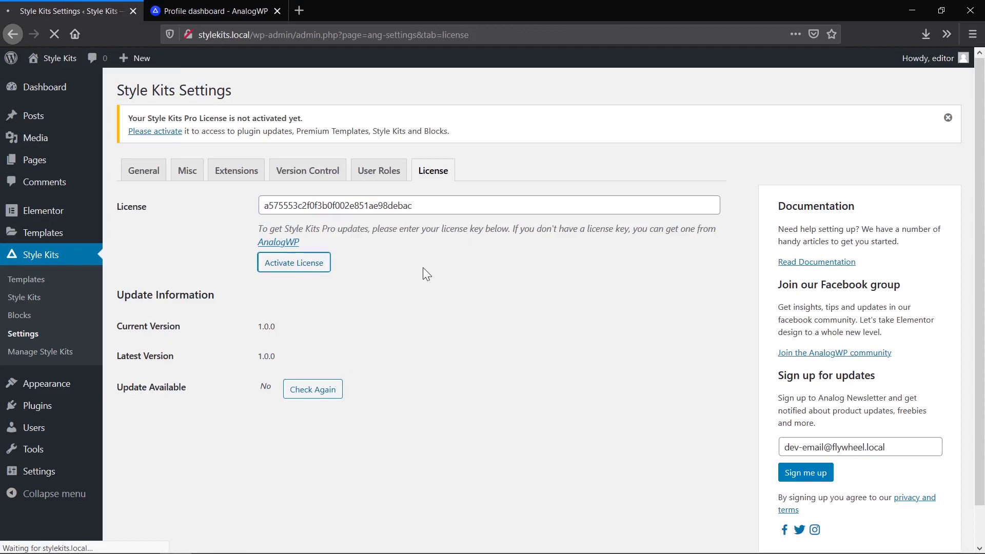